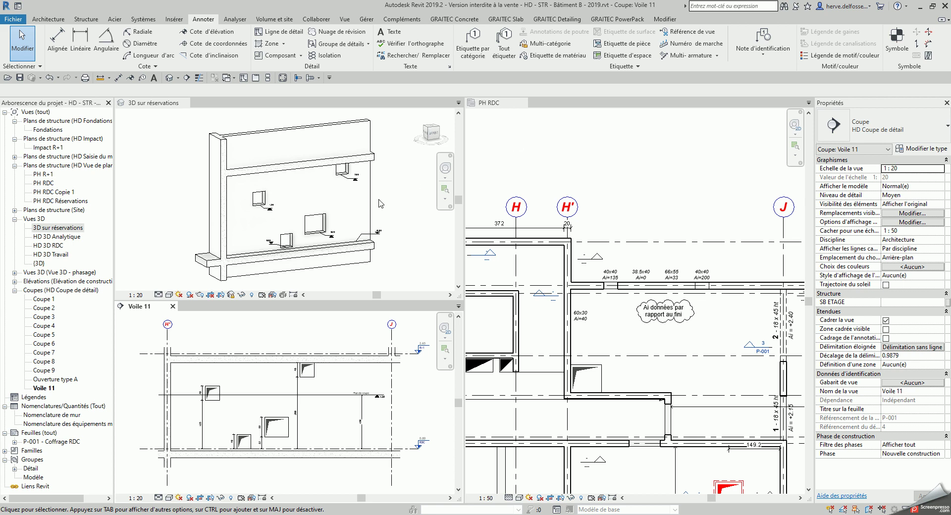
- Activate the PH RDC plan view so its structural plan properties appear in the Properties palette
mouse_move(658, 303)
middle_mouse_down()
mouse_move(647, 243)
mouse_move(641, 264)
middle_mouse_up()
left_click(491, 112)
left_click(491, 112)
left_click(491, 112)
left_click(491, 112)
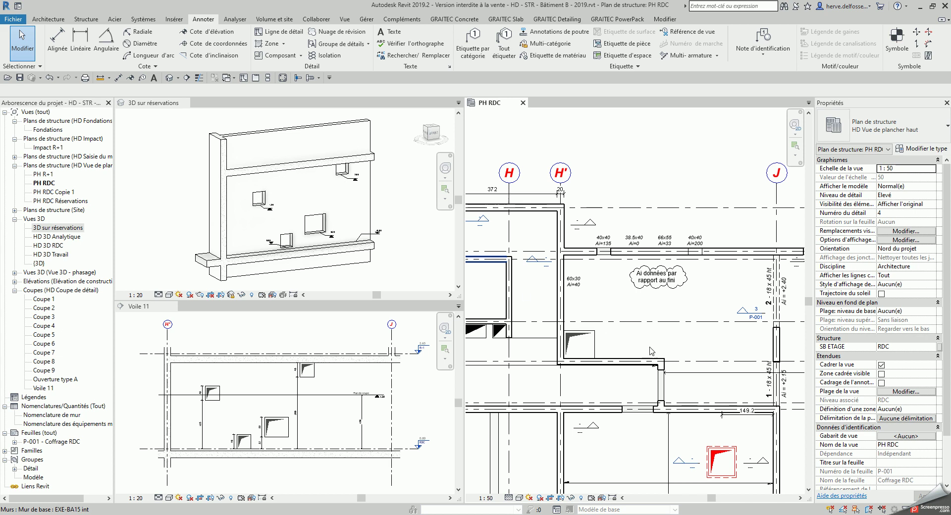
left_click(906, 392)
left_click(678, 199)
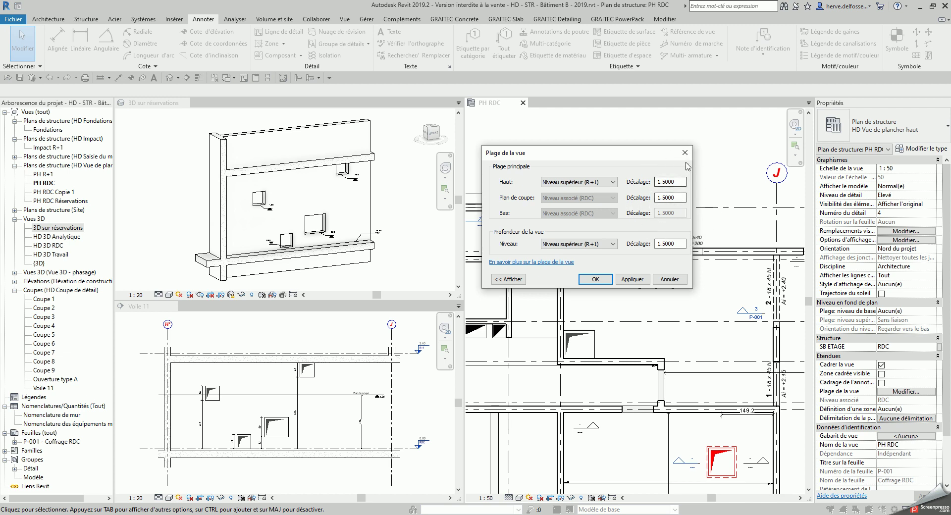
left_click(685, 153)
left_click(308, 248)
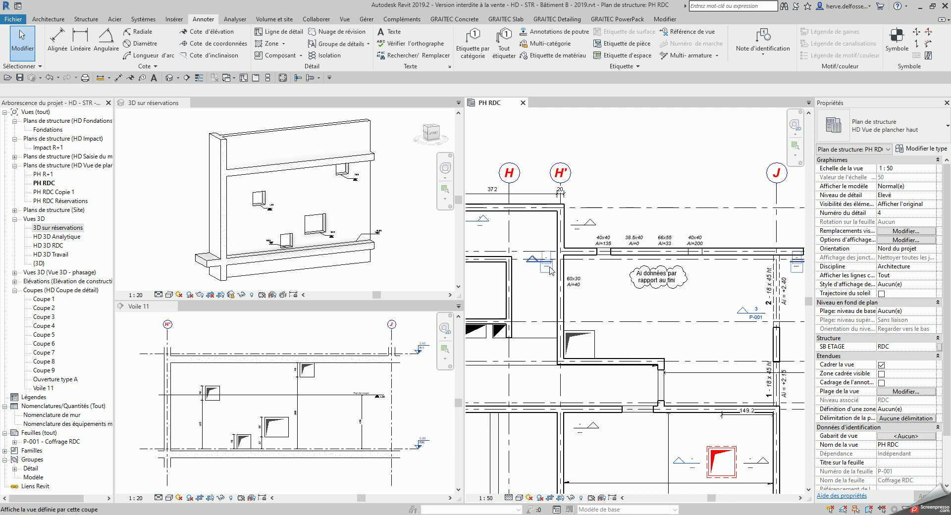
left_click(928, 150)
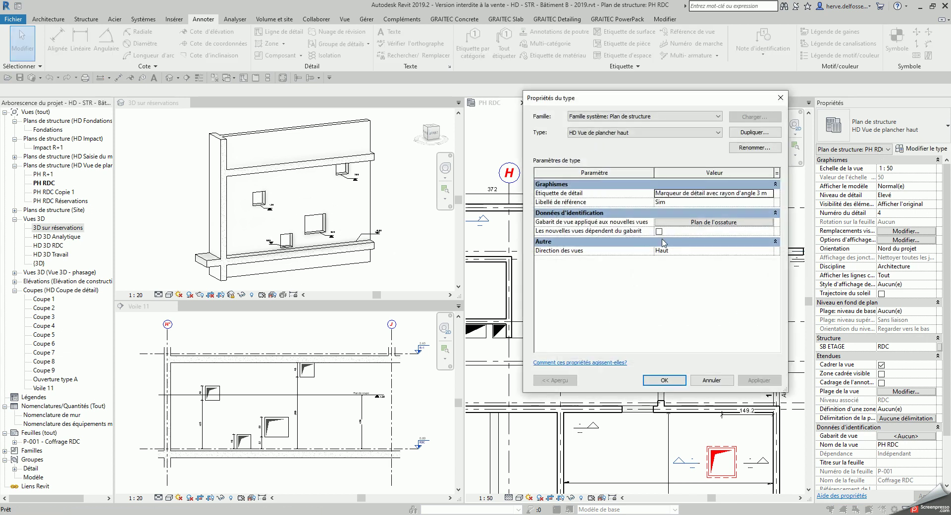
left_click(663, 254)
left_click(664, 380)
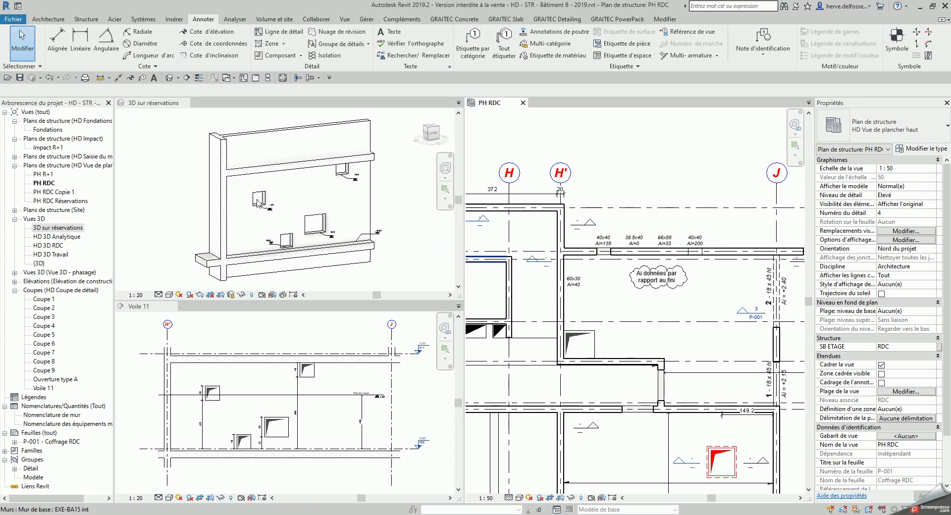
- On the Vue ribbon, open the Vues en plan list and inspect the Zone de plan de coupe option
left_click(257, 200)
left_click(345, 21)
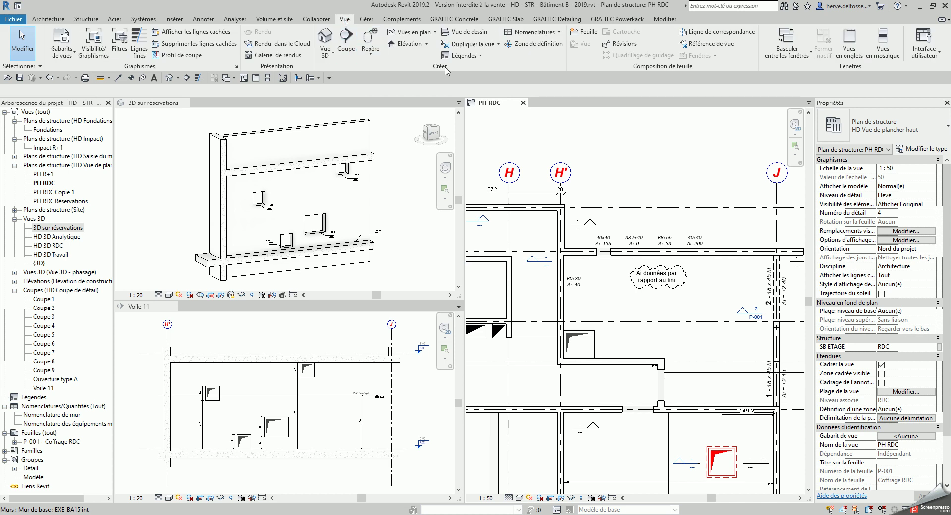
left_click(436, 33)
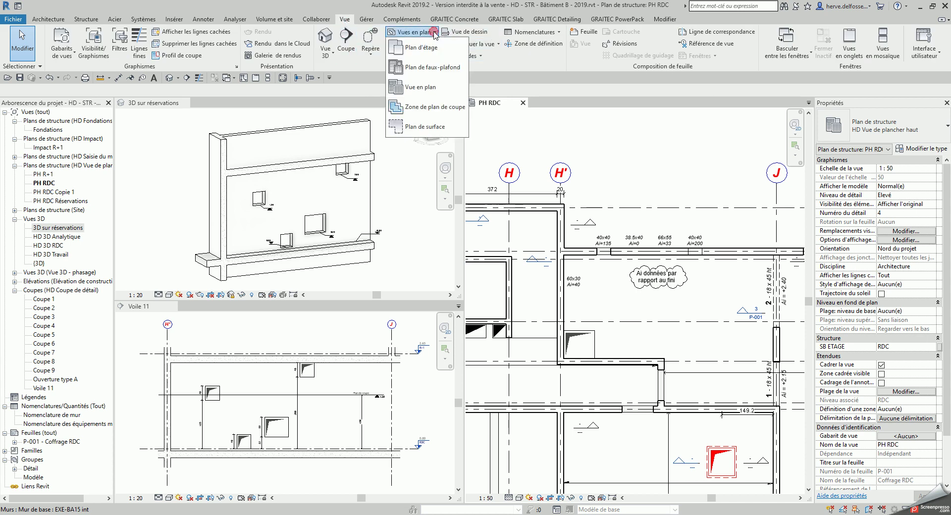
left_click(441, 112)
mouse_move(435, 107)
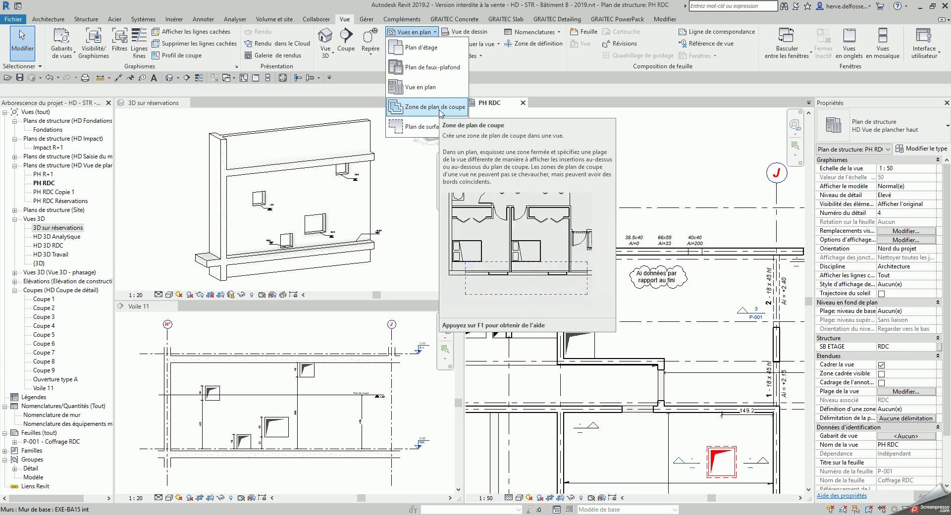
- Zoom into the 40x40 opening and select its HD Réservation générique instance
key("Escape")
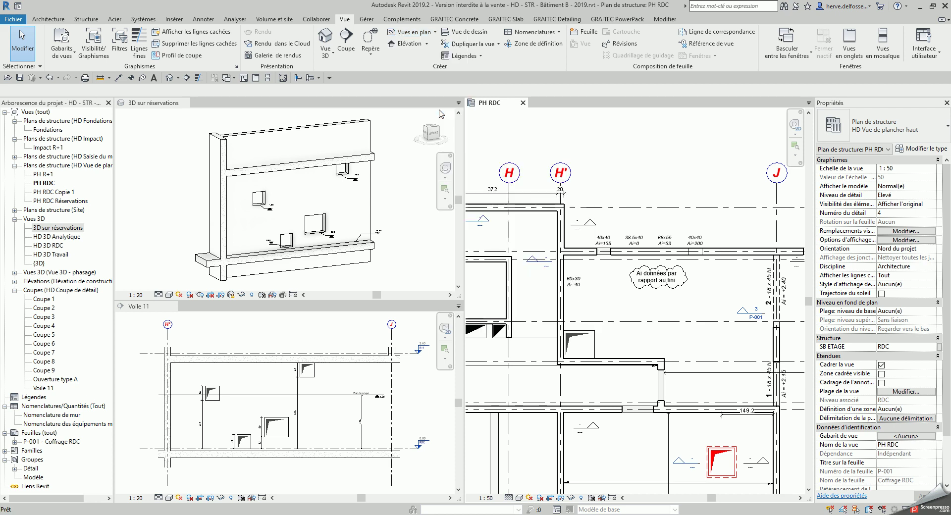
scroll(630, 274, "up", 1)
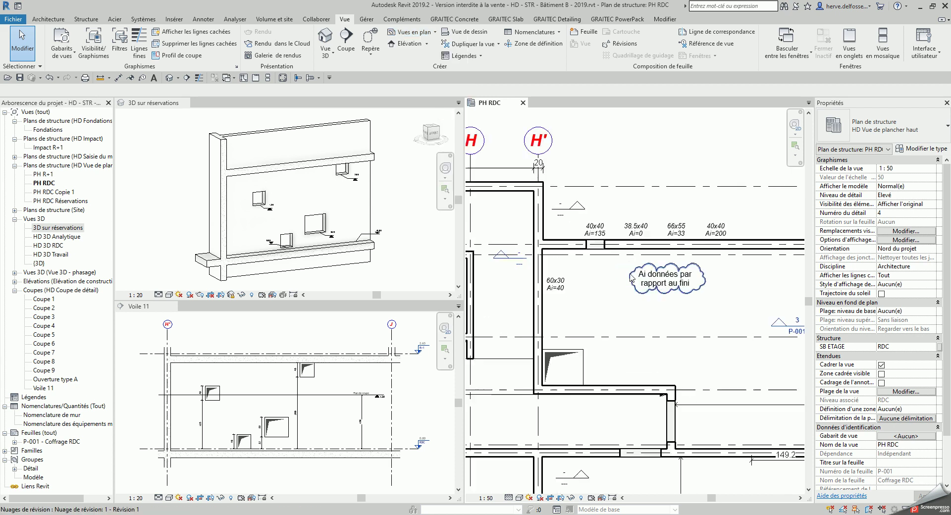
scroll(629, 274, "up", 1)
scroll(592, 252, "up", 3)
left_click(593, 252)
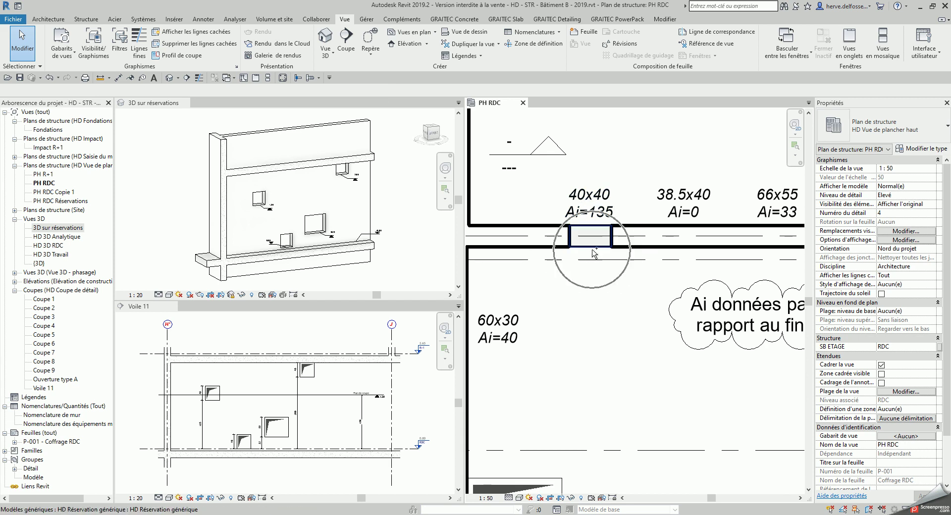
left_click(593, 250)
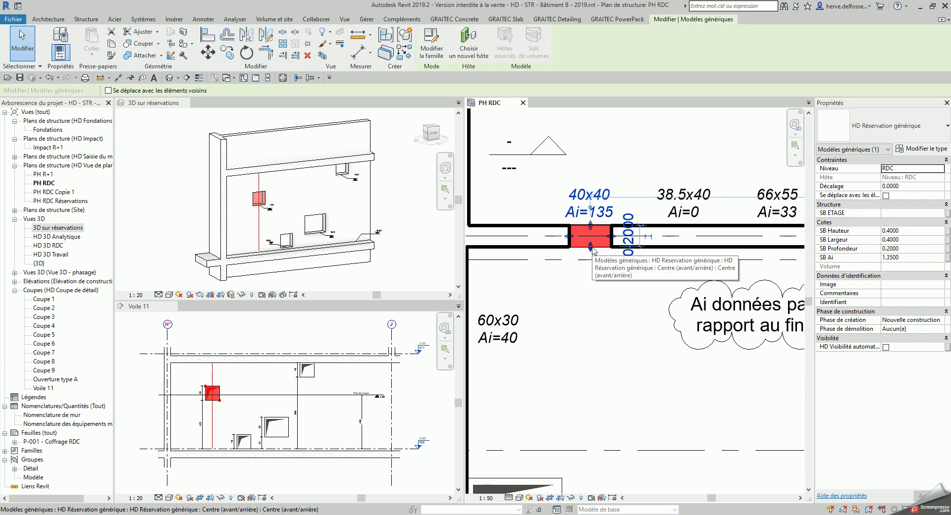
- Edit the HD Réservation générique family, showing its Niveau de réf. plan in thin lines with the SB Diabolo 2 symbol
left_click(430, 55)
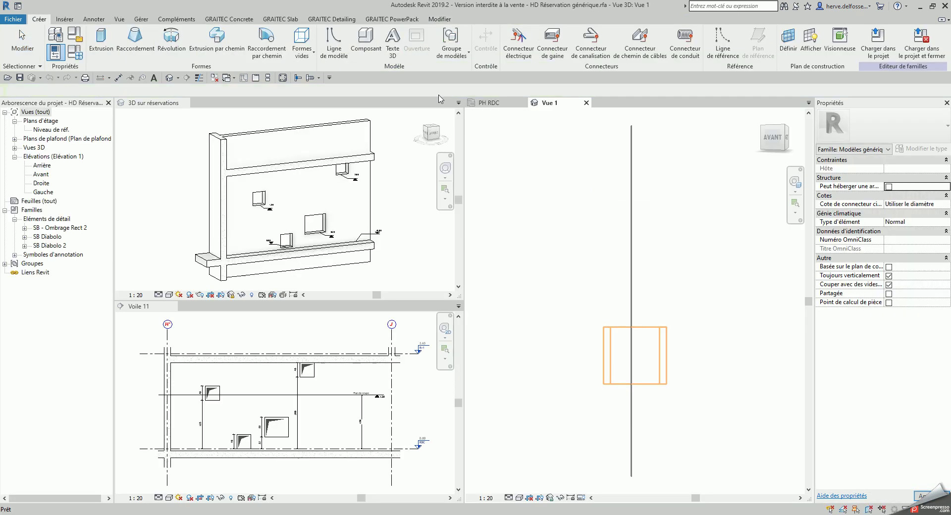
double_click(51, 129)
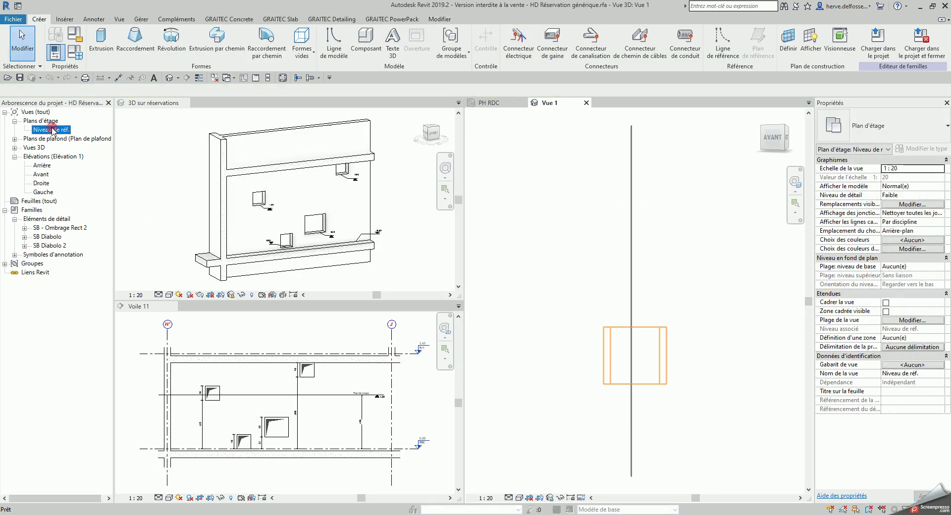
left_click(199, 78)
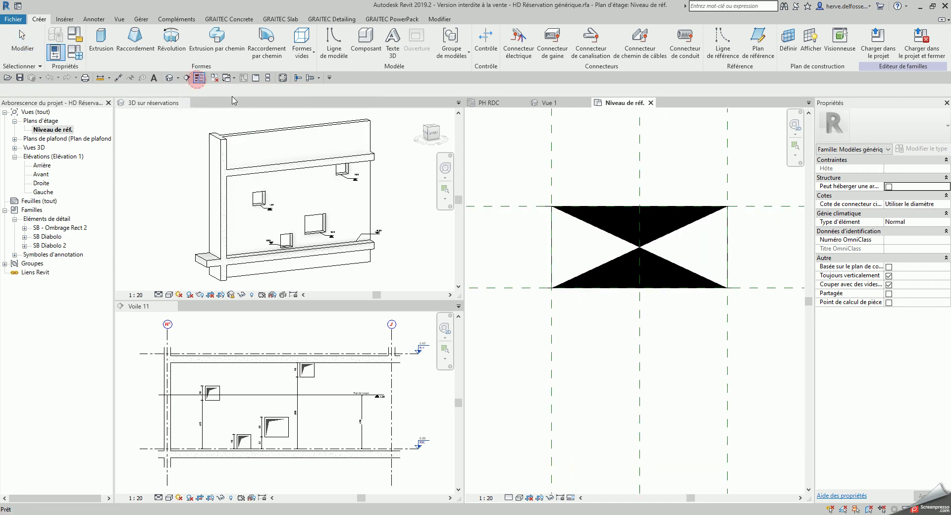
left_click(603, 234)
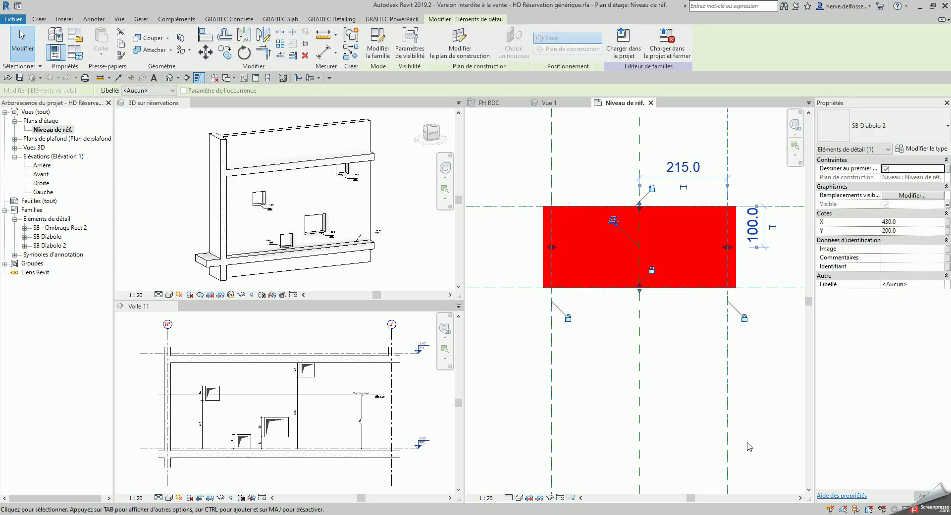
key("Escape")
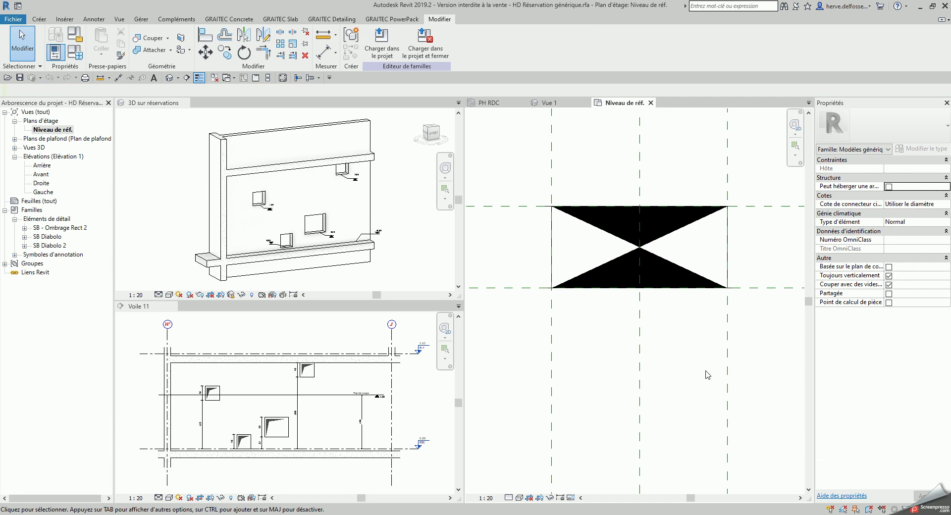
- Associate SB Diabolo 2's Visible property with HD Visibilité automatique, then close the family view
left_click(702, 290)
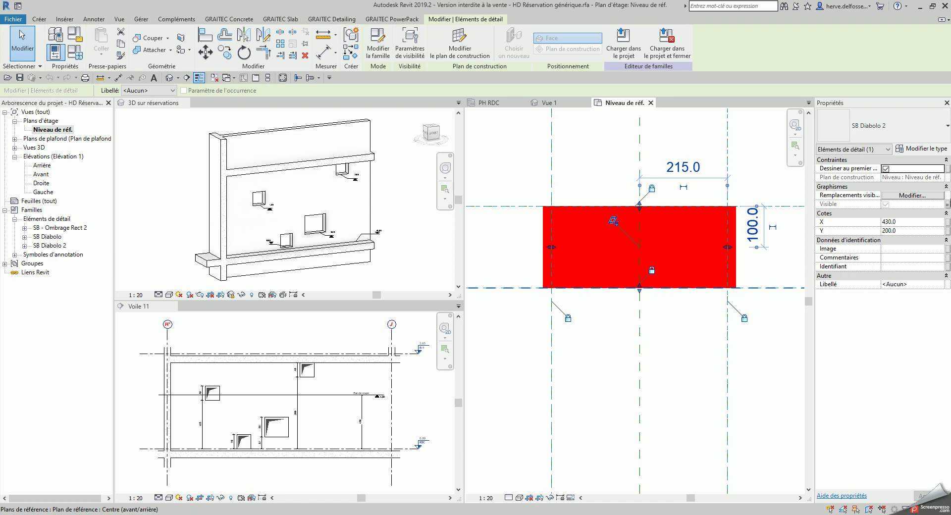
left_click(948, 205)
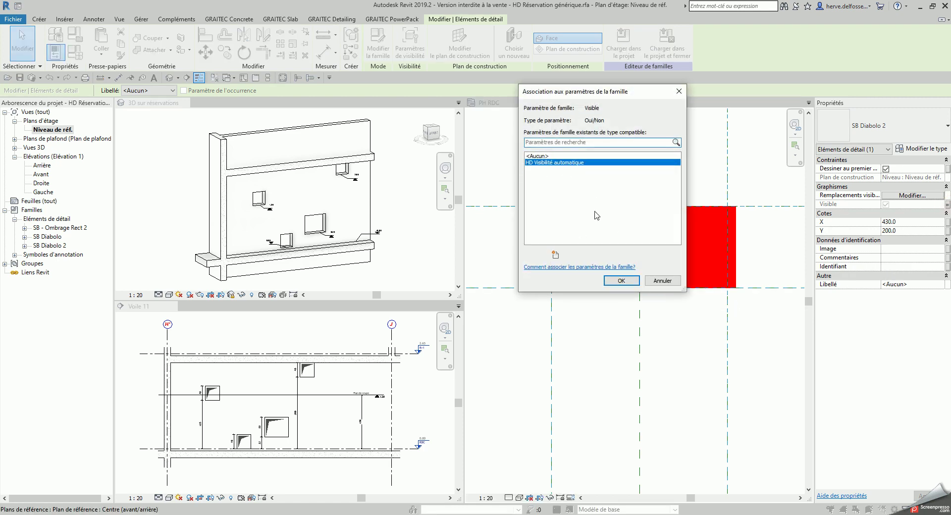
left_click(621, 281)
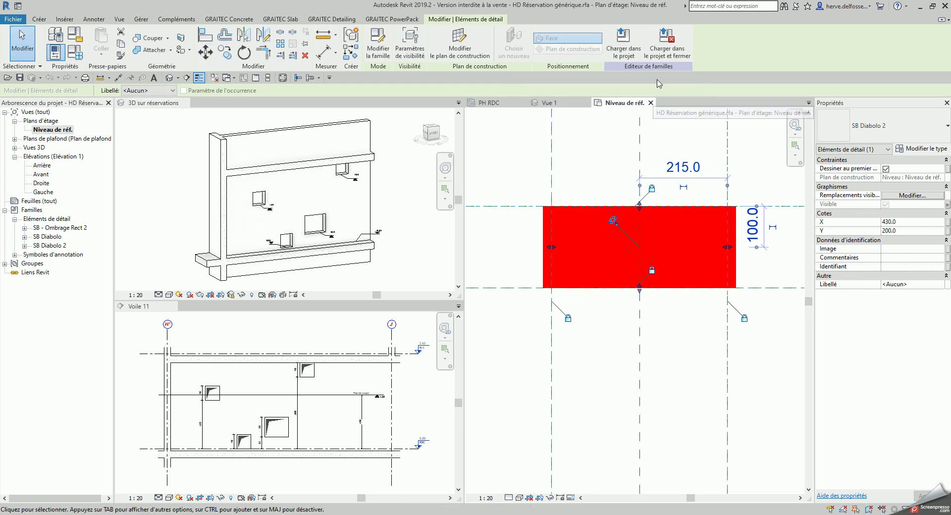
left_click(668, 53)
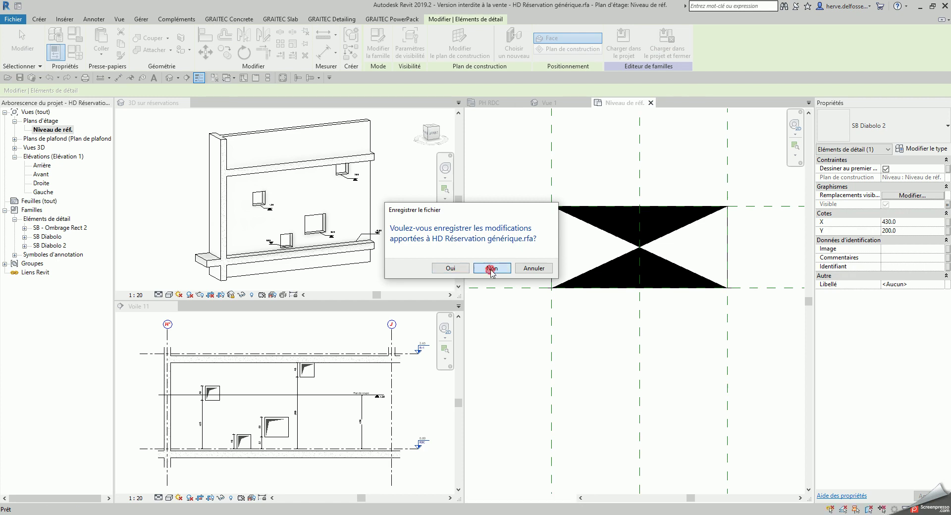
- Close the family without saving, reselect the 40x40 reservation and open its Remplacer les graphismes overrides
left_click(491, 268)
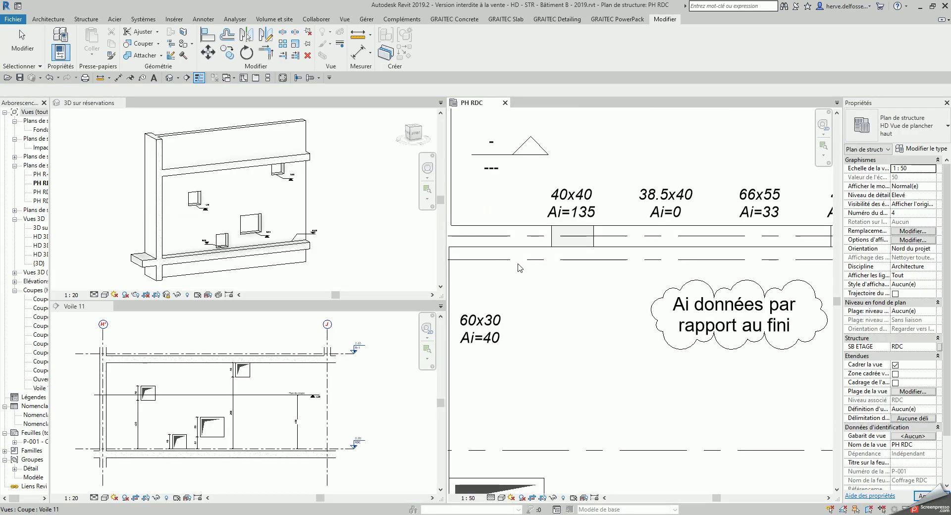
scroll(548, 266, "up", 1)
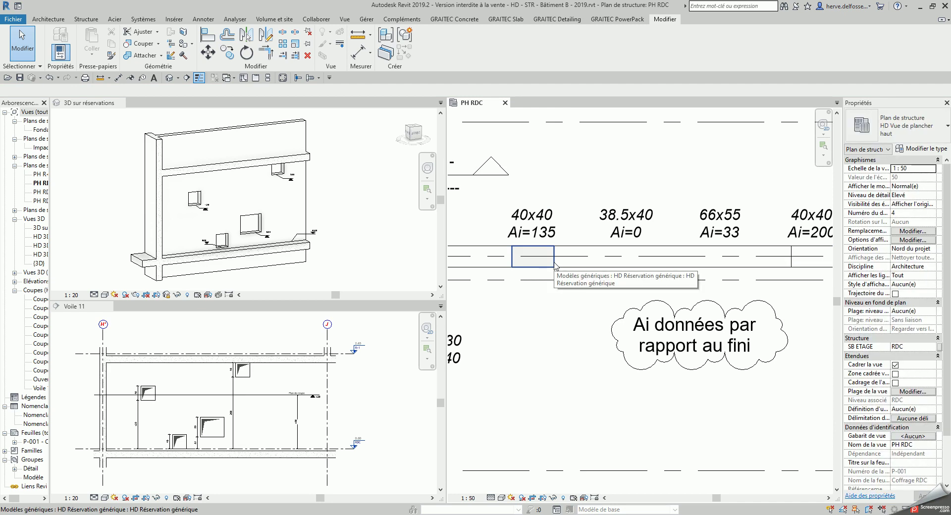
left_click(555, 266)
scroll(555, 267, "down", 1)
scroll(555, 266, "down", 1)
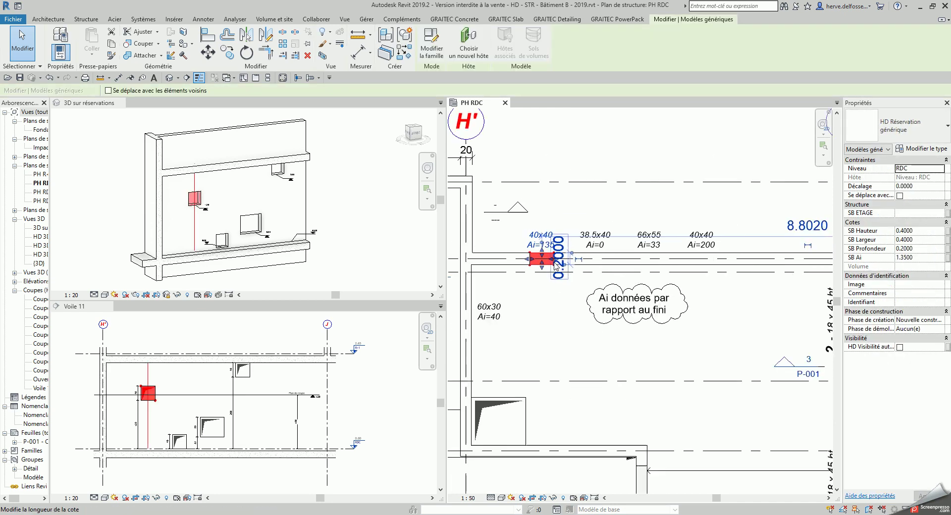
scroll(554, 265, "down", 1)
right_click(554, 264)
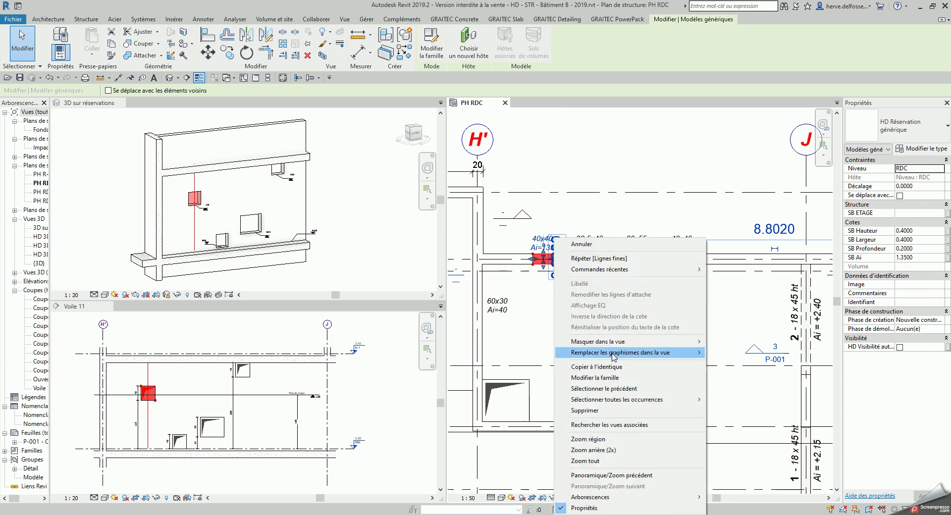
left_click(728, 352)
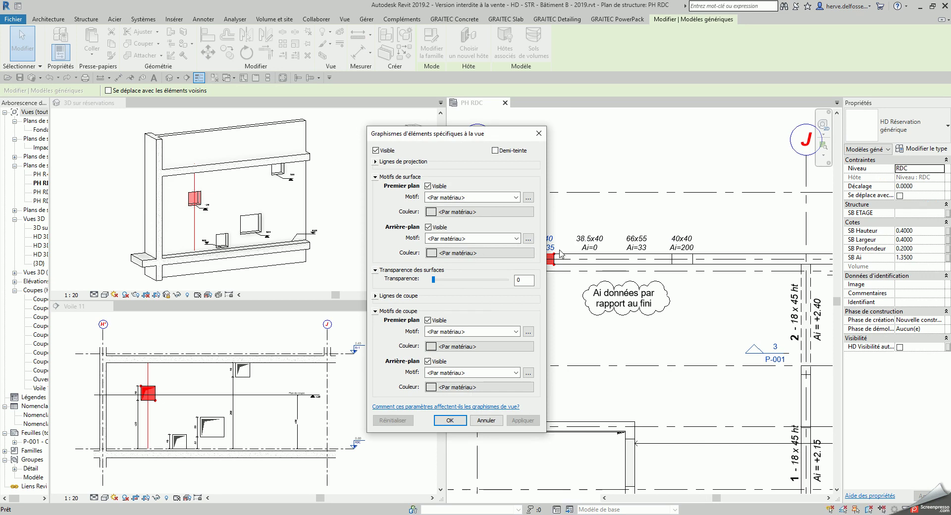
- Select all reservations visible in the view and switch on HD Visibilité automatique for them
key("Return")
right_click(555, 259)
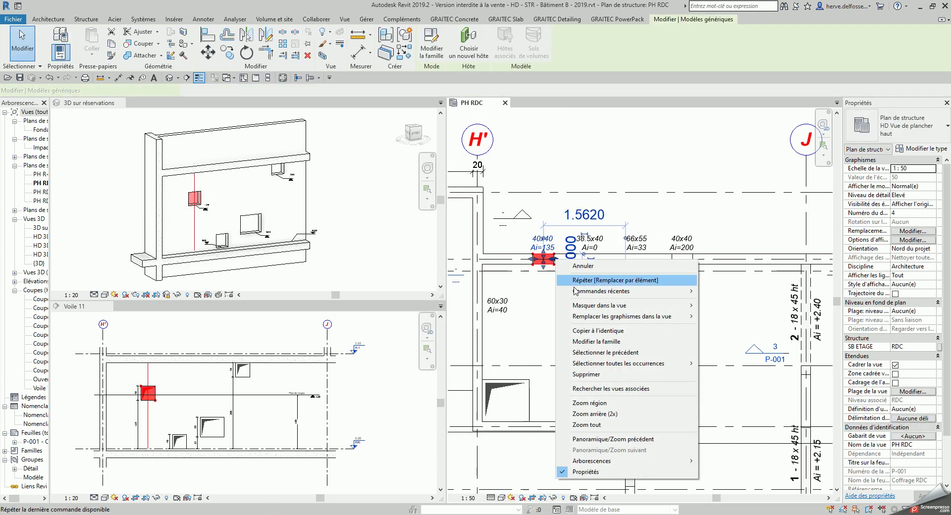
mouse_move(619, 363)
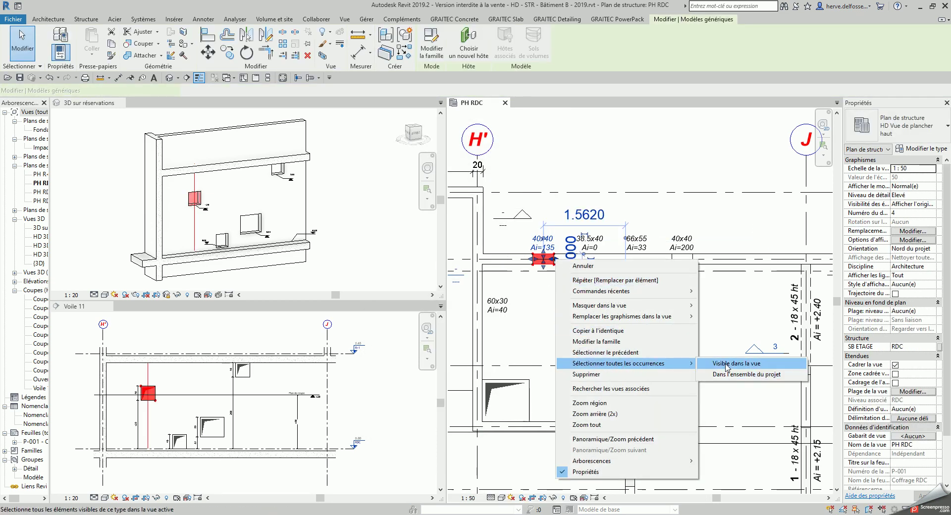
left_click(726, 367)
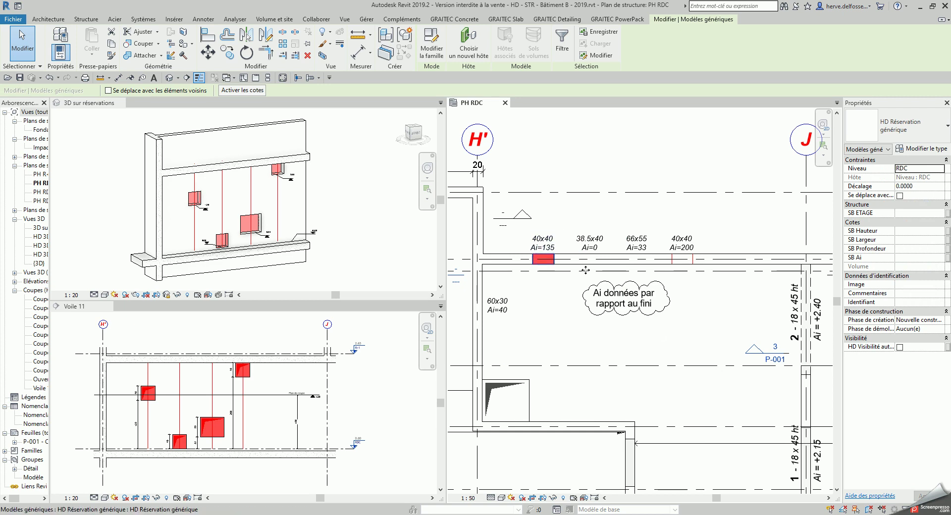
left_click(899, 347)
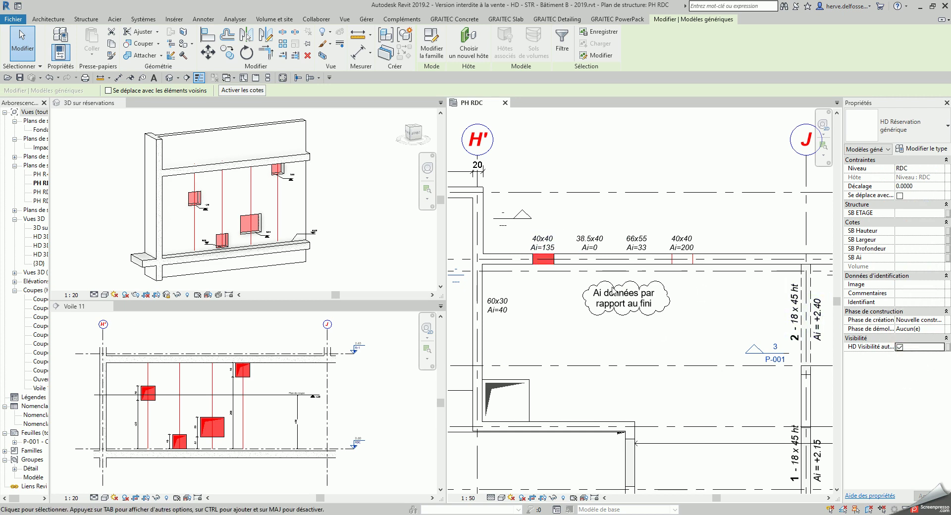
key("Escape")
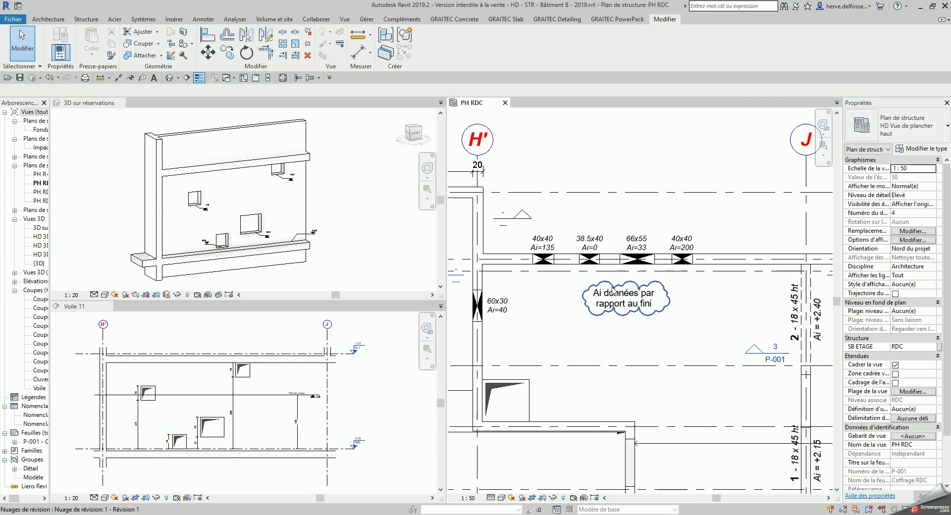
- Turn off Thin Lines so the PH RDC plan shows true line weights
middle_click_drag(590, 341, 599, 339)
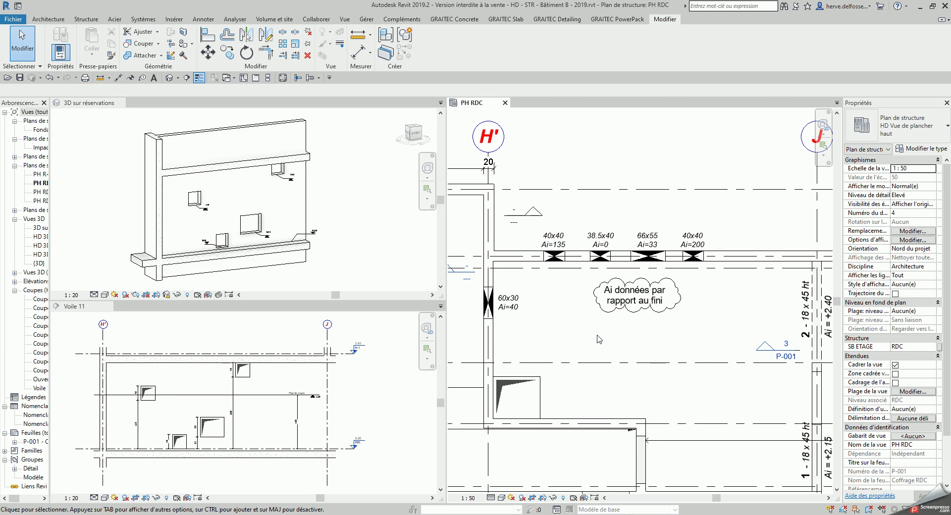
scroll(494, 199, "up", 1)
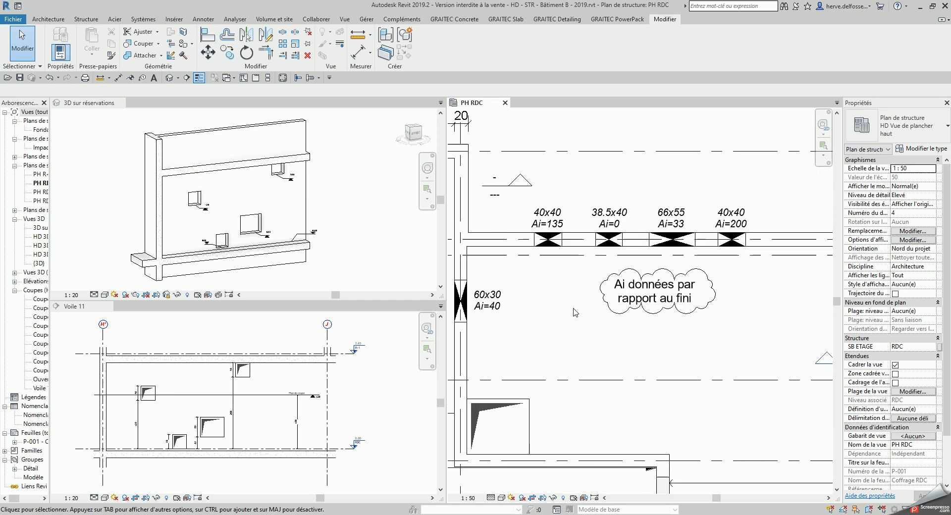
scroll(495, 199, "up", 1)
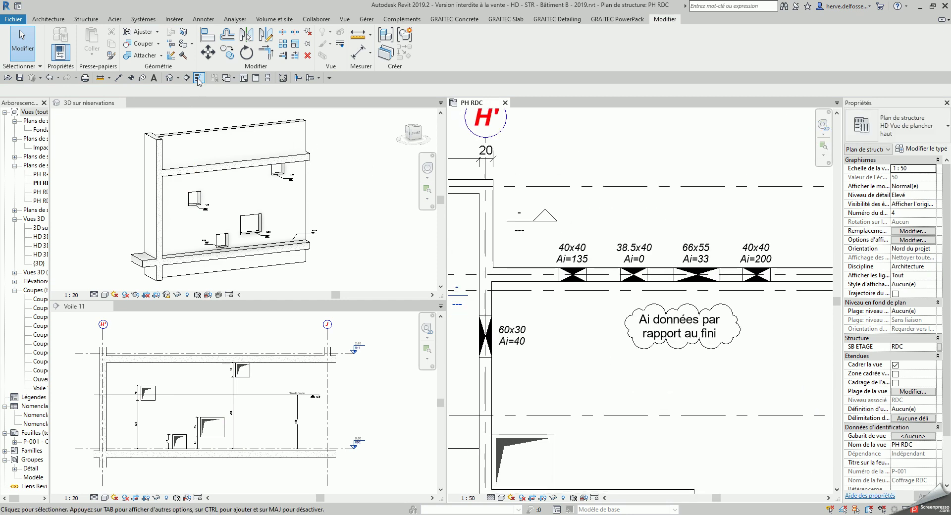
left_click(199, 78)
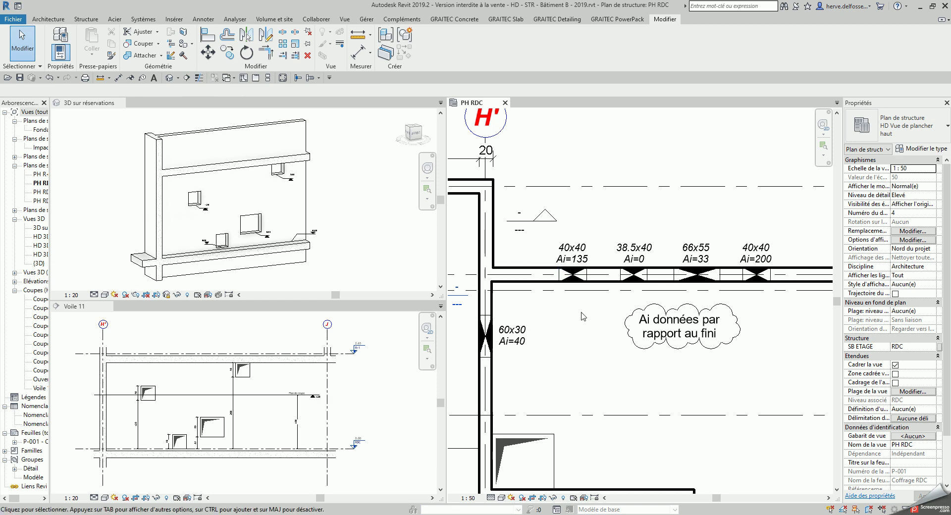
- Pan across grids F, G, H and H' to review the tagged Diabolo reservations, ending on the 40x40 opening
scroll(583, 316, "up", 2)
middle_click_drag(592, 314, 560, 274)
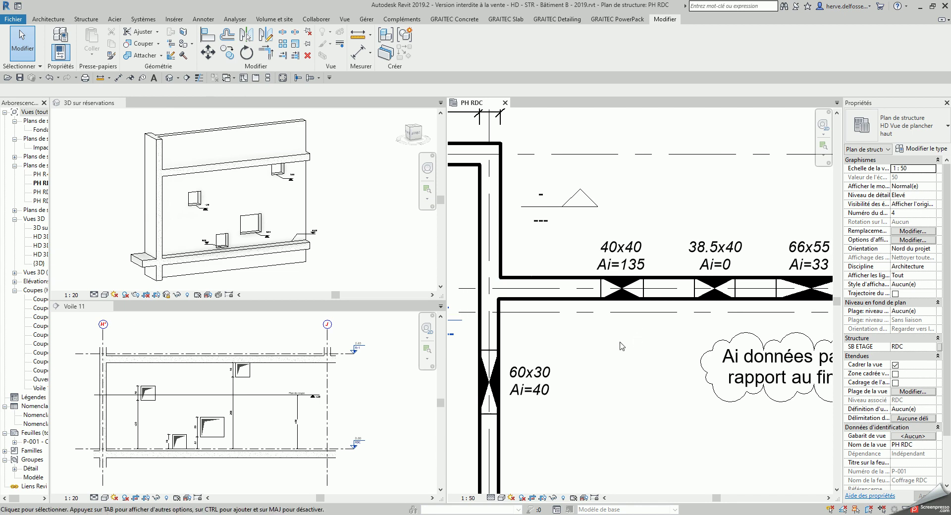
scroll(622, 347, "down", 1)
scroll(622, 345, "down", 1)
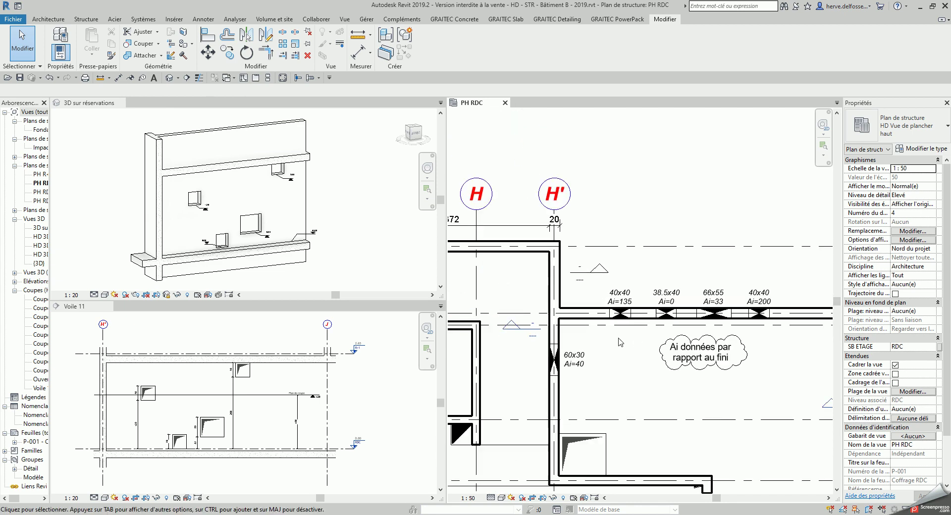
middle_click_drag(516, 268, 705, 294)
scroll(495, 307, "up", 2)
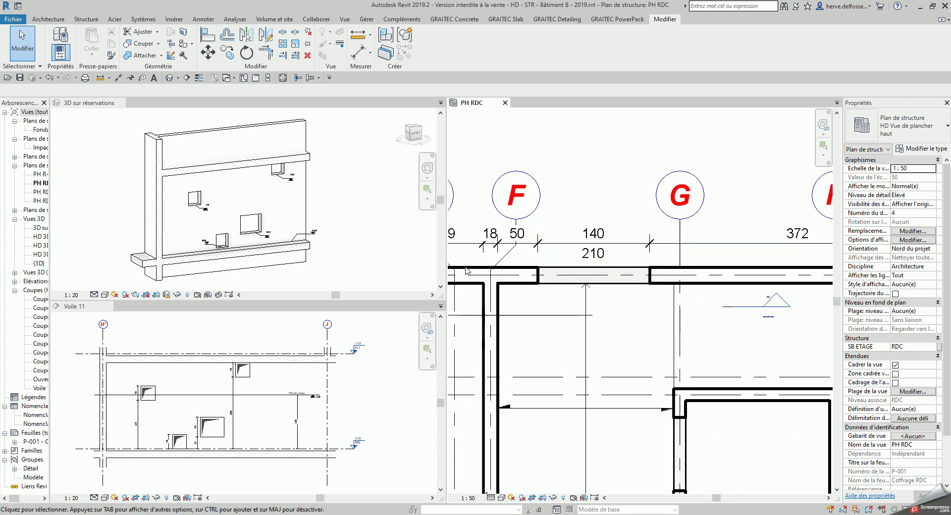
scroll(544, 327, "up", 2)
scroll(554, 338, "down", 2)
mouse_move(554, 338)
middle_mouse_down()
mouse_move(787, 338)
mouse_move(390, 369)
mouse_move(516, 425)
mouse_move(628, 426)
middle_mouse_up()
scroll(516, 424, "up", 1)
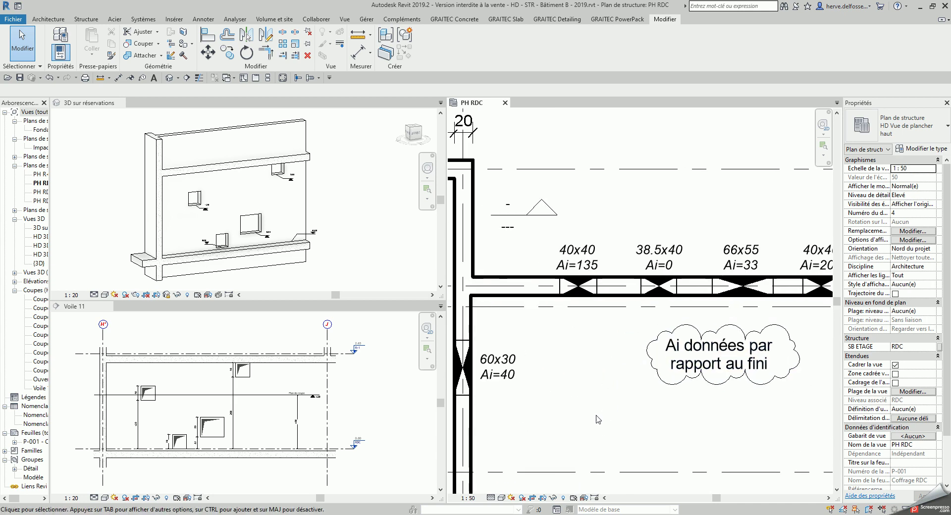
middle_click_drag(579, 352, 641, 348)
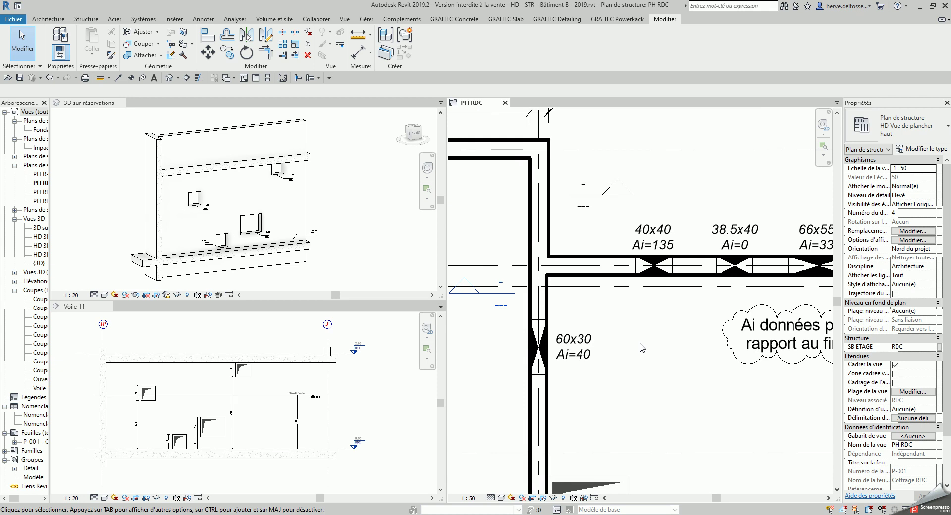
middle_click_drag(643, 347, 583, 361)
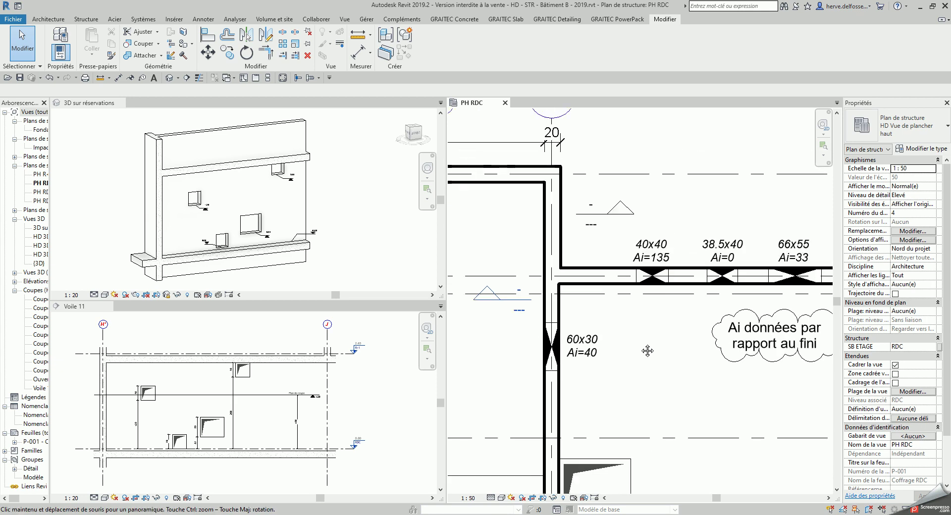
- Select the 40x40 Ai=135 tag, review its type properties, and edit the HD - Réservation générique LargxHaut Ai family
left_click(593, 277)
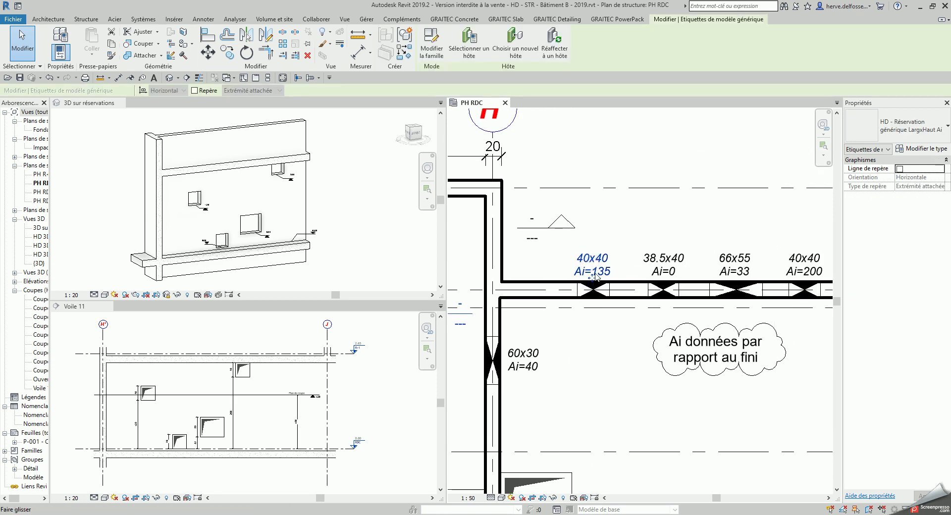
left_click_drag(593, 279, 593, 275)
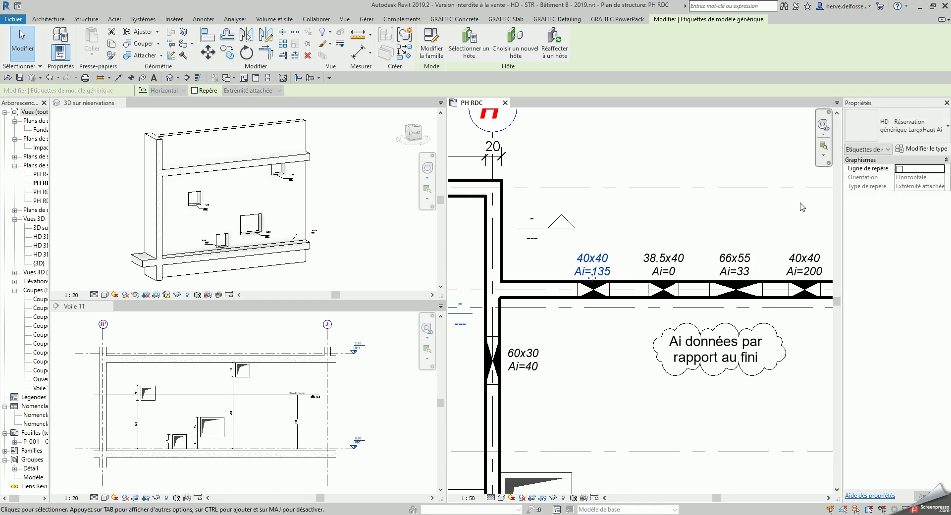
left_click(925, 149)
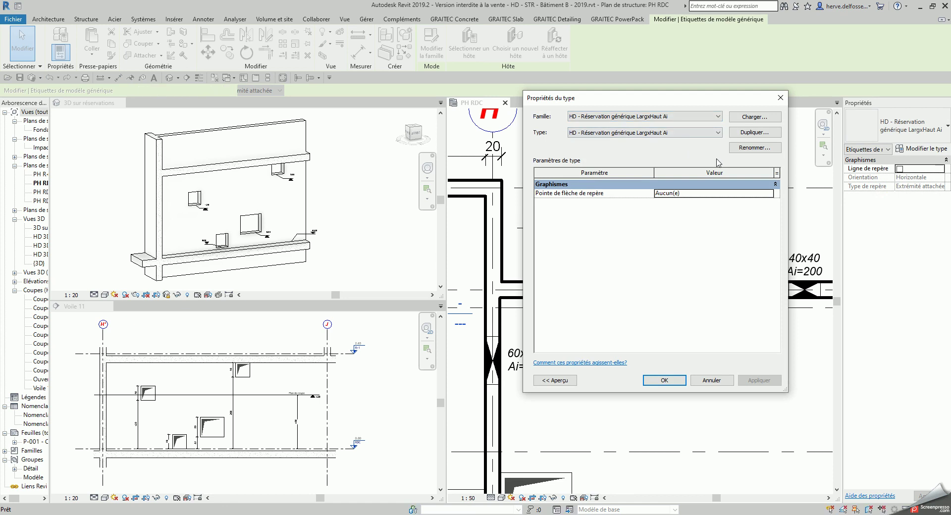
left_click(712, 380)
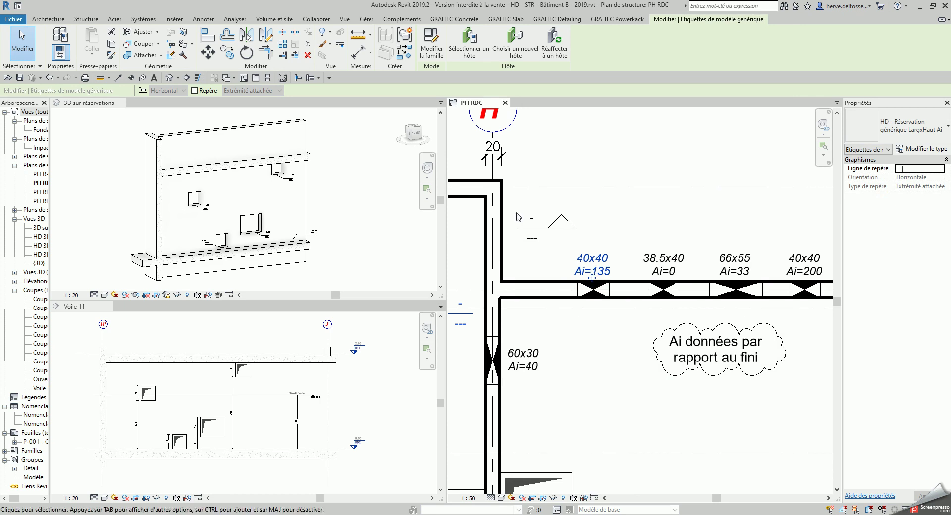
left_click(435, 55)
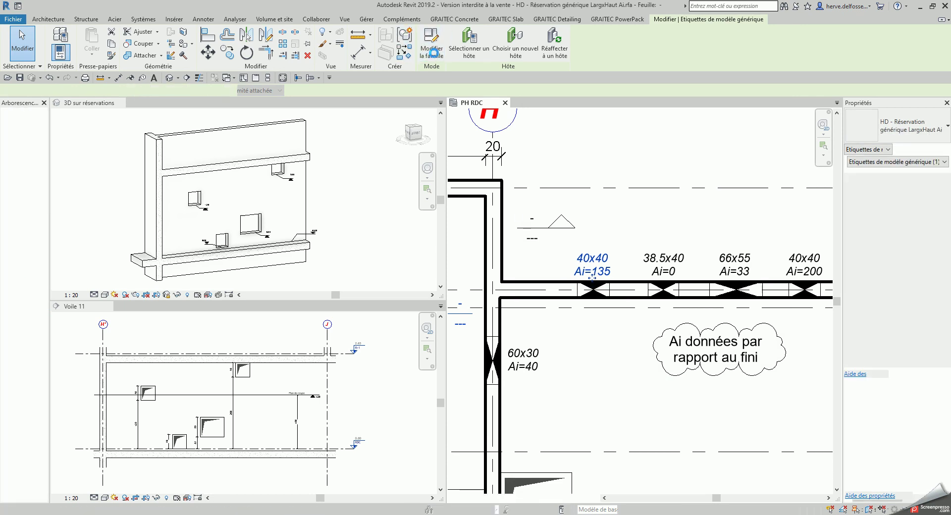
- Inspect the tag label's parameters SB Largeur, SB Hauteur and SB Ai in the label editor
scroll(664, 312, "up", 5)
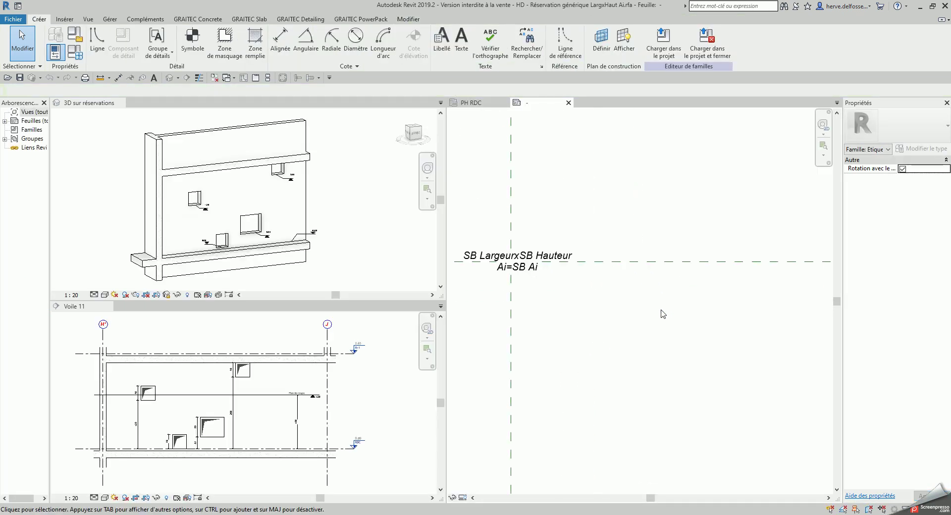
left_click(625, 269)
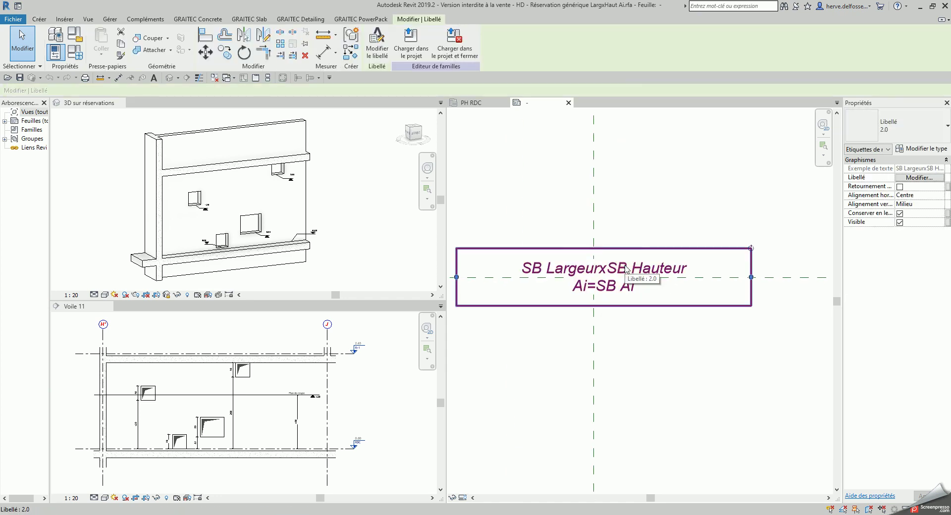
left_click(913, 179)
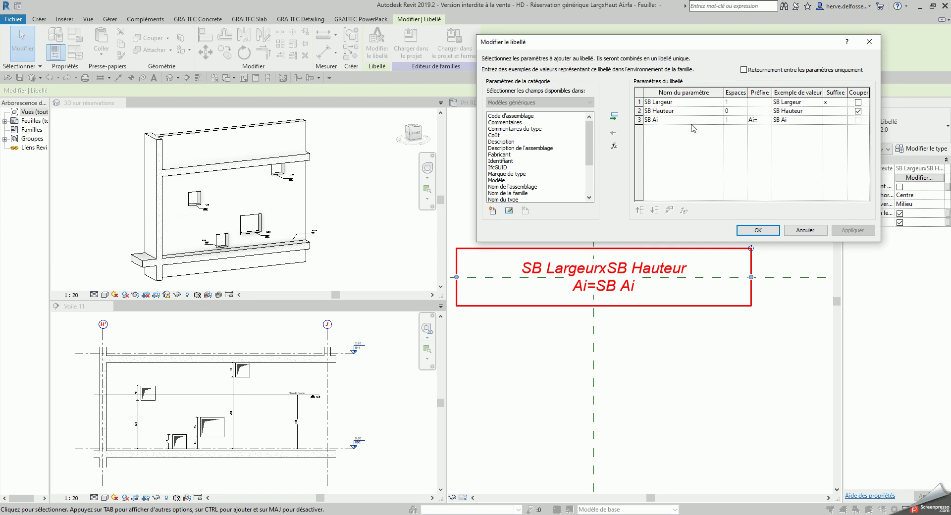
left_click(766, 232)
- Close the tag family without saving, returning to the PH RDC plan
left_click(706, 226)
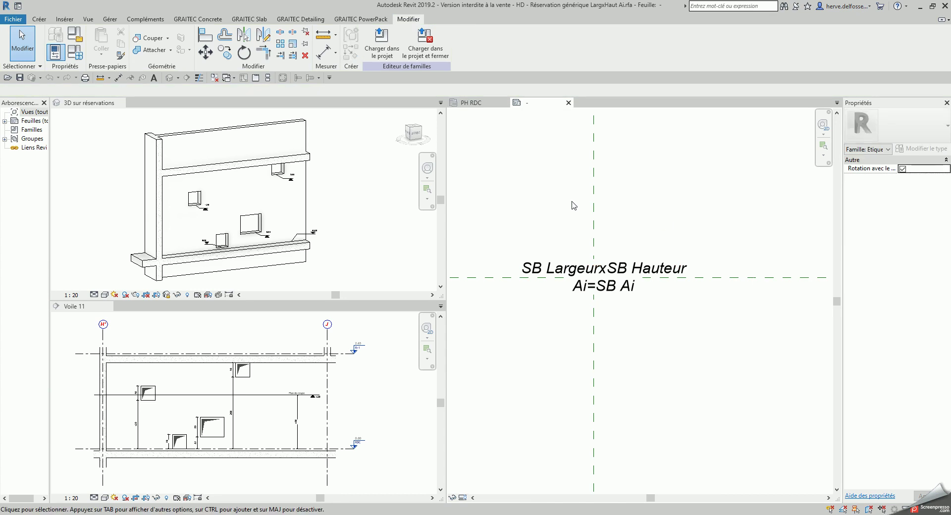
left_click(569, 103)
left_click(491, 273)
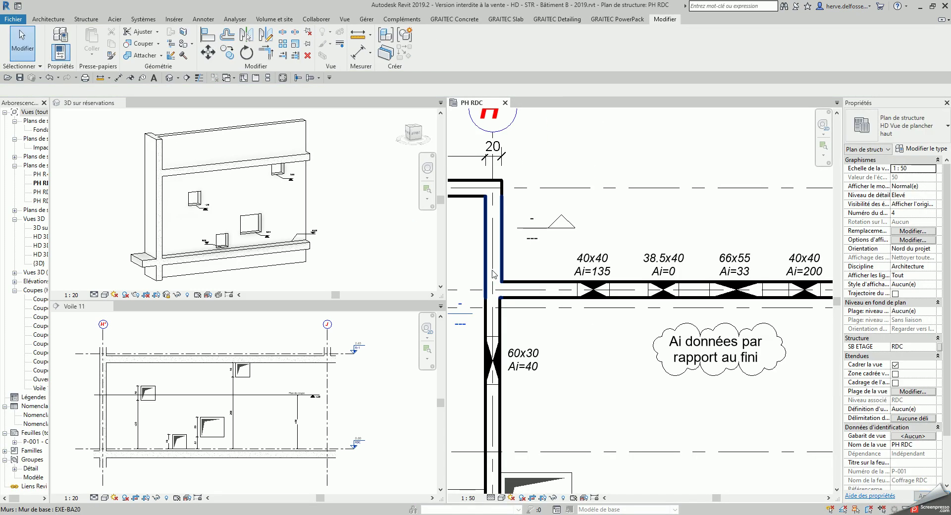